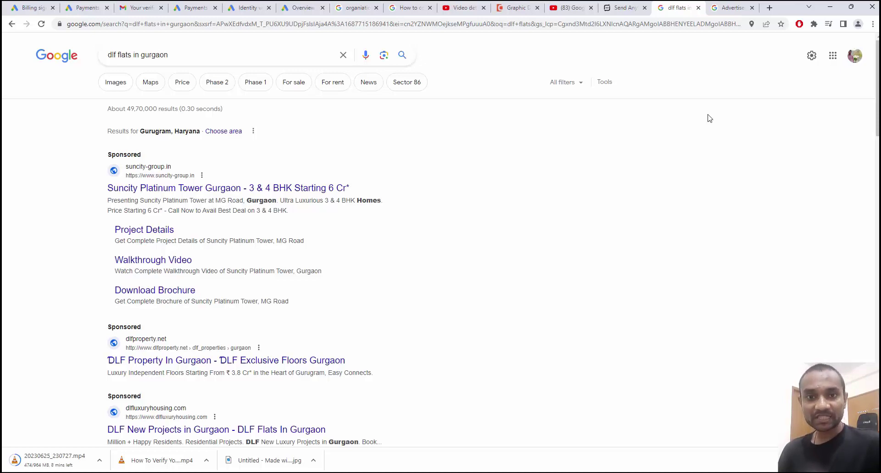
Open the advertiser information for the Suncity Platinum Tower search ad and show more ads from that advertiser in the Ads Transparency Center
click(719, 6)
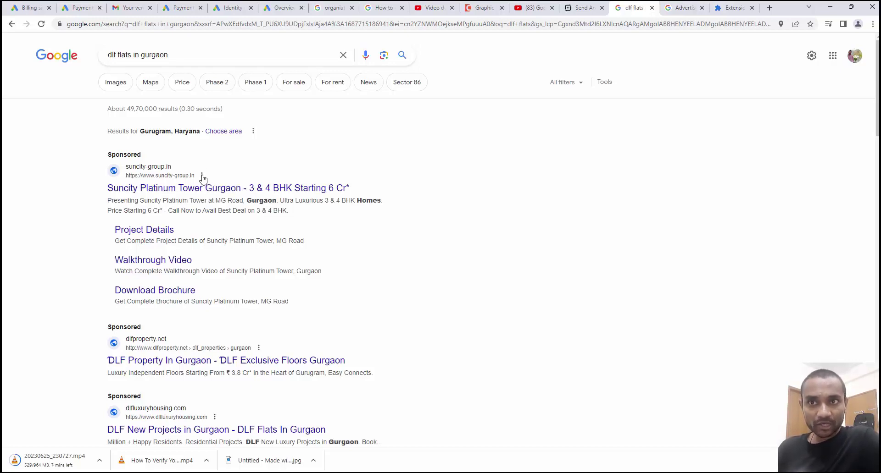
click(203, 176)
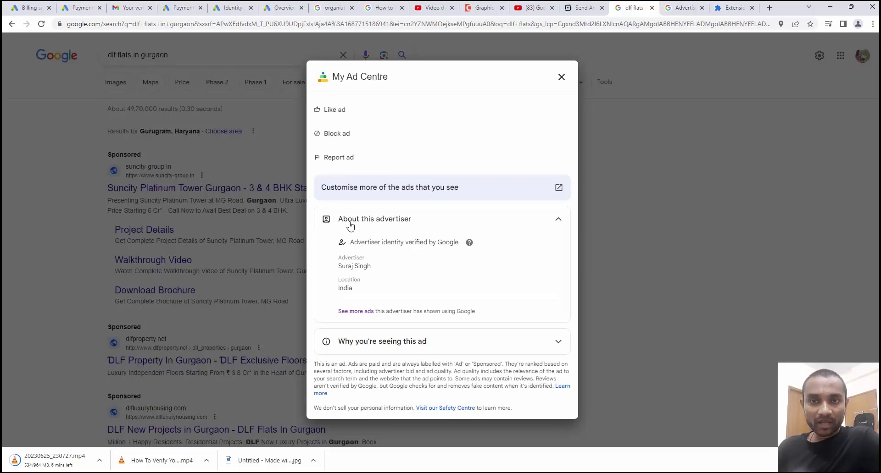
click(355, 311)
click(596, 7)
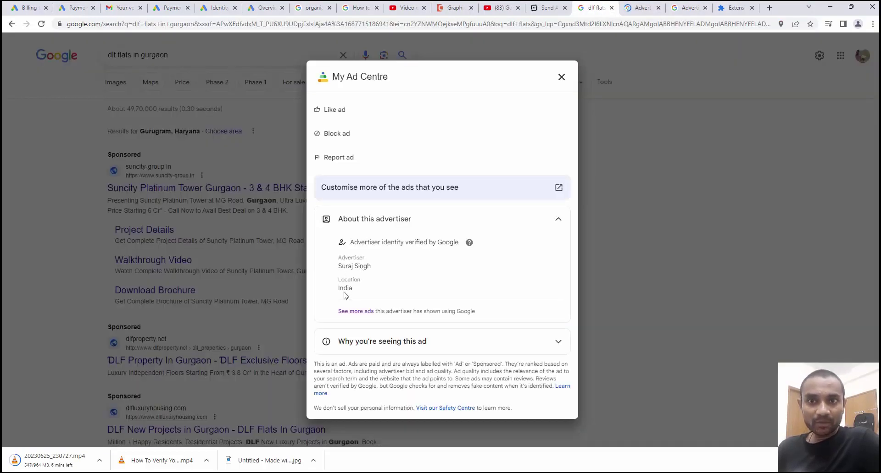
click(639, 9)
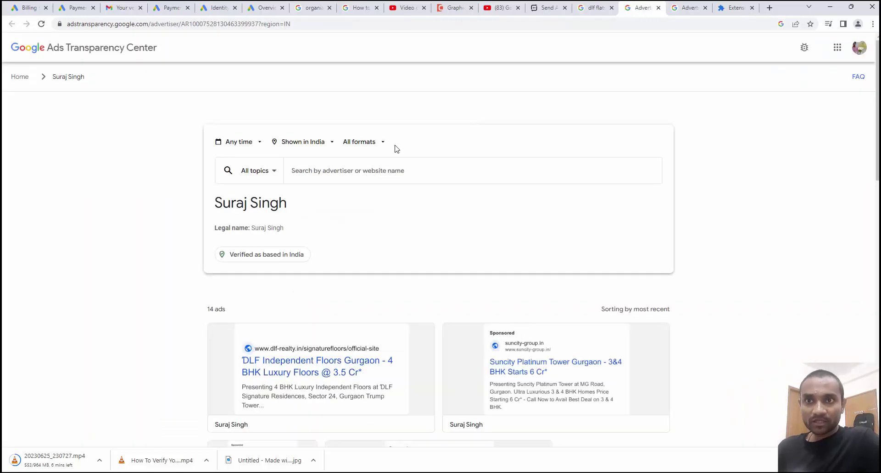
Examine the advertiser's verified name and location and the ads listed on its transparency page
scroll(395, 147, down, 2)
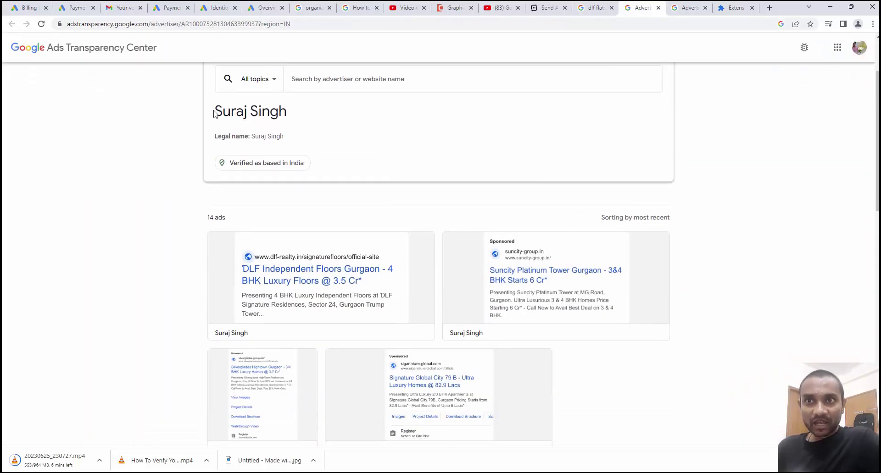
drag(214, 111, 286, 111)
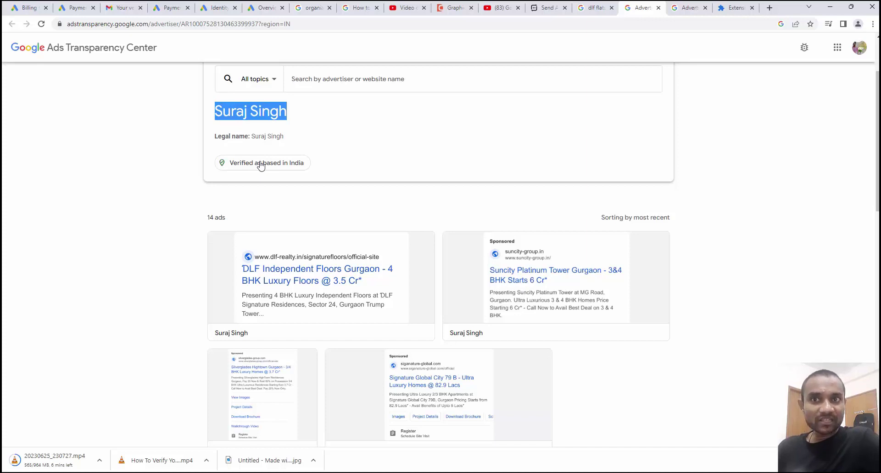
scroll(260, 165, down, 4)
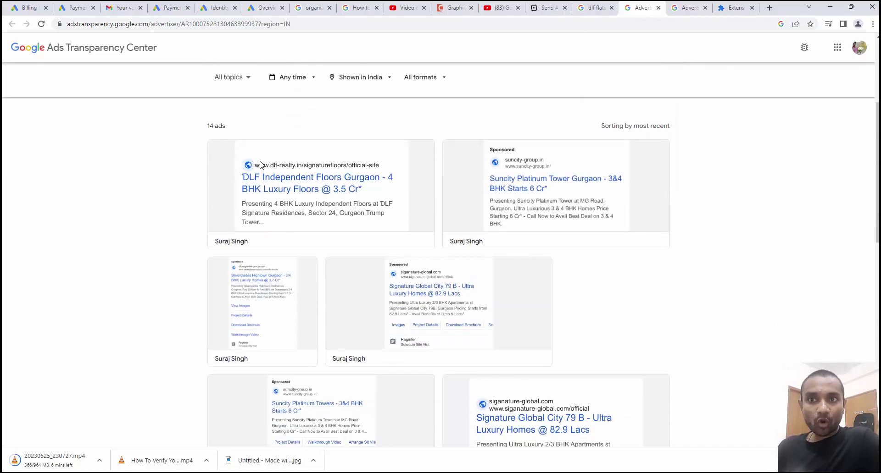
scroll(261, 165, up, 2)
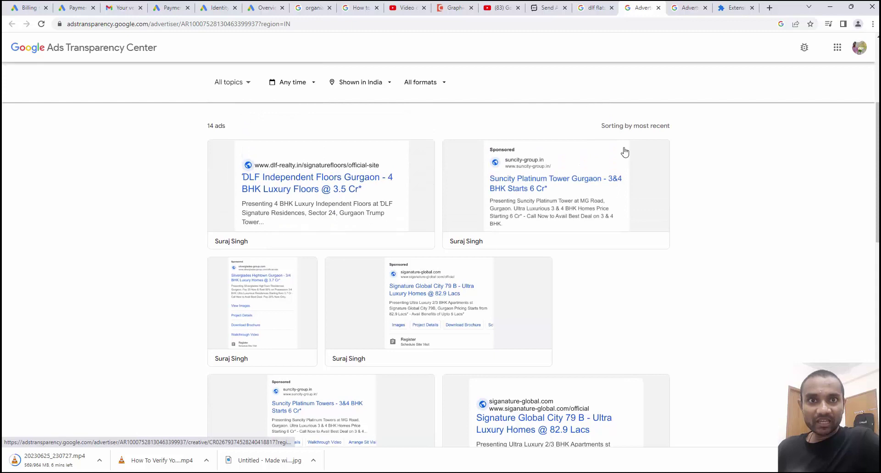
scroll(623, 191, down, 5)
scroll(625, 189, down, 5)
scroll(568, 163, up, 15)
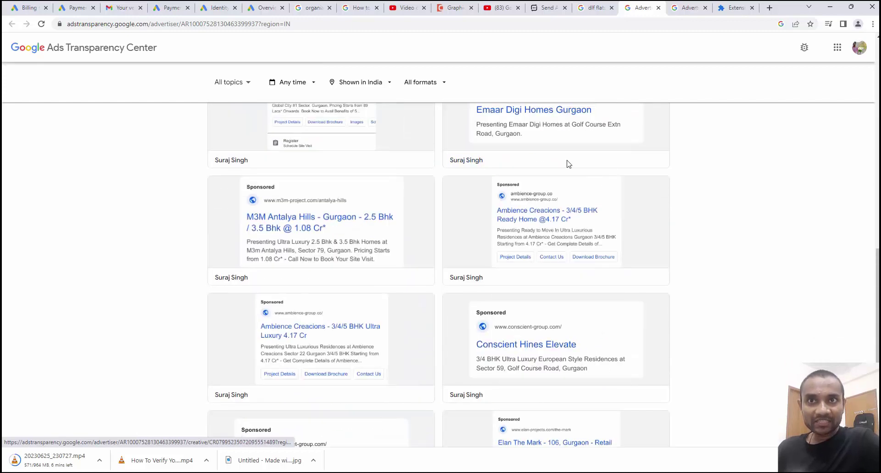
Filter the advertiser's ads to the last 7 days, review them and open the DLF Independent Floors Gurgaon ad
click(246, 147)
click(247, 147)
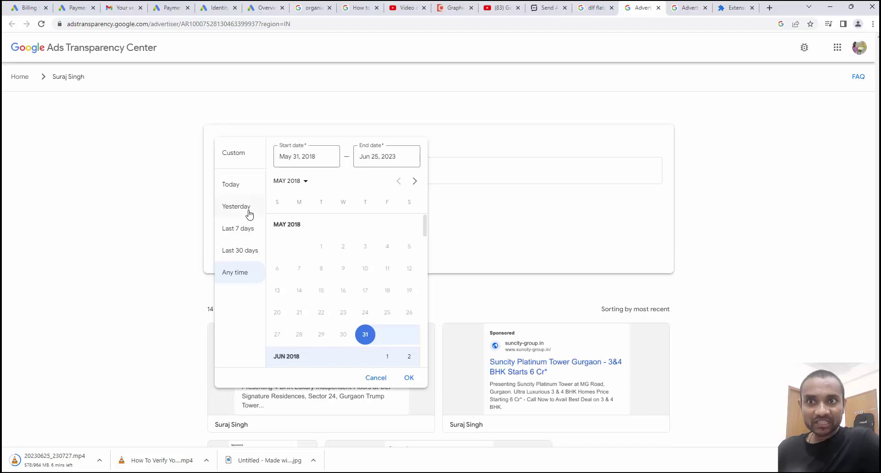
click(244, 231)
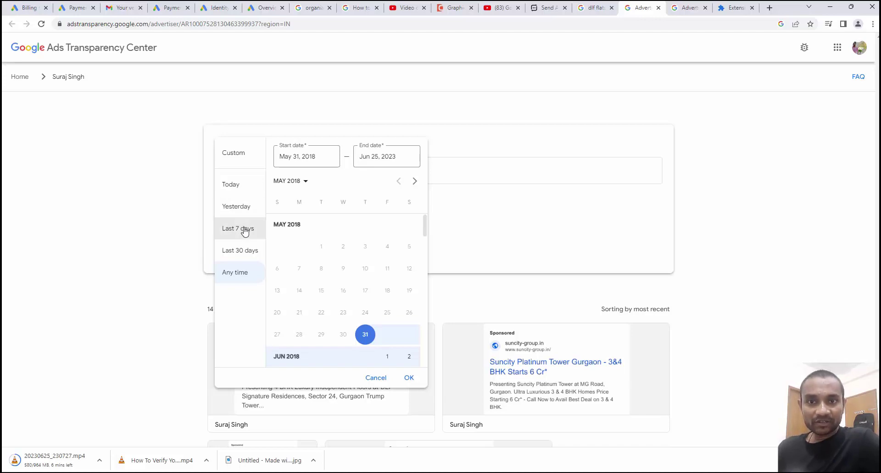
click(409, 375)
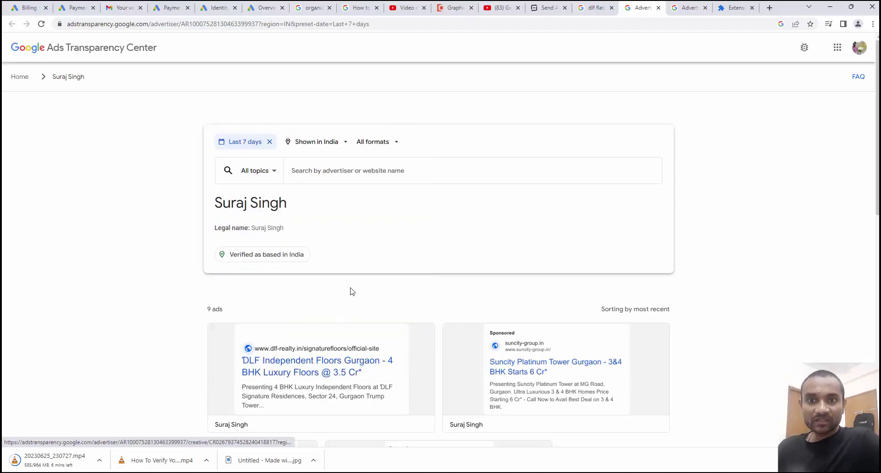
scroll(350, 291, down, 10)
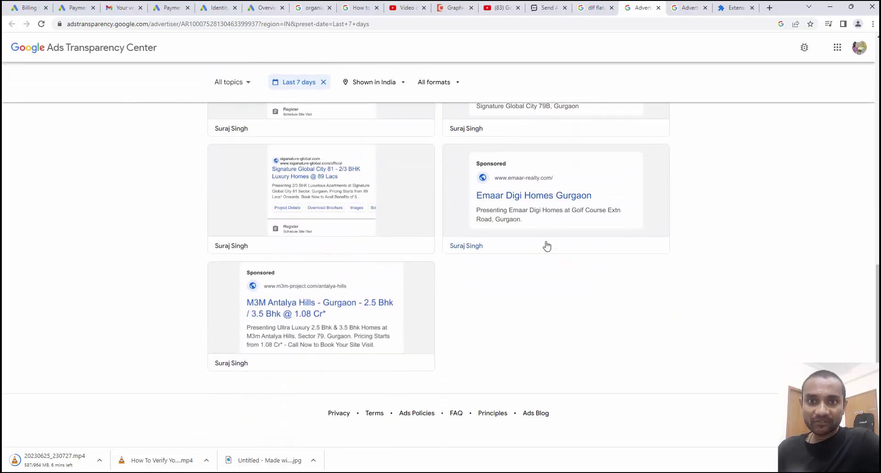
scroll(545, 246, up, 15)
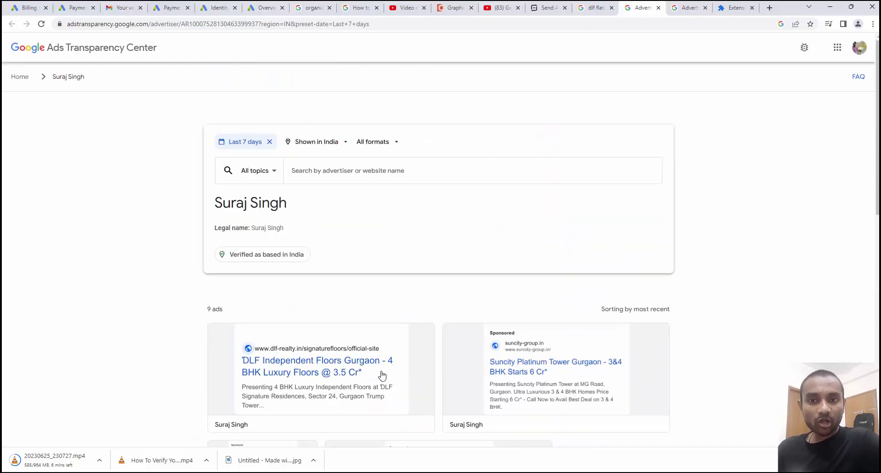
click(330, 365)
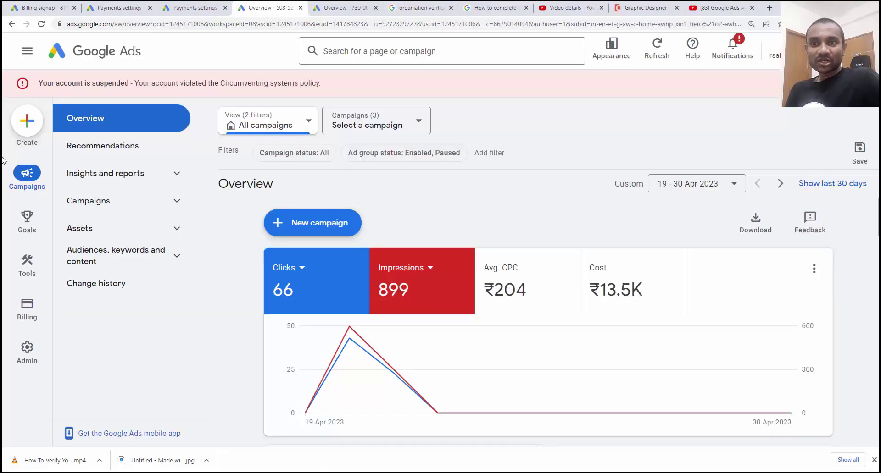
Open Advertiser verification in the Google Ads billing section and start the verification
click(28, 312)
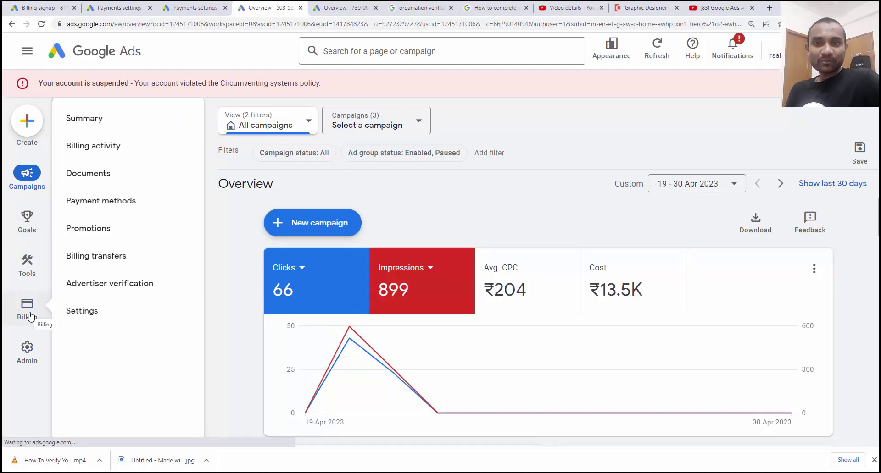
click(94, 288)
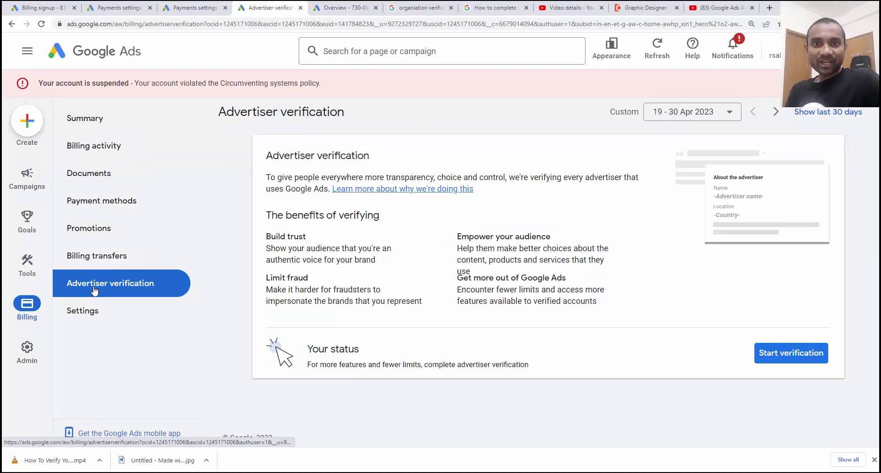
click(782, 357)
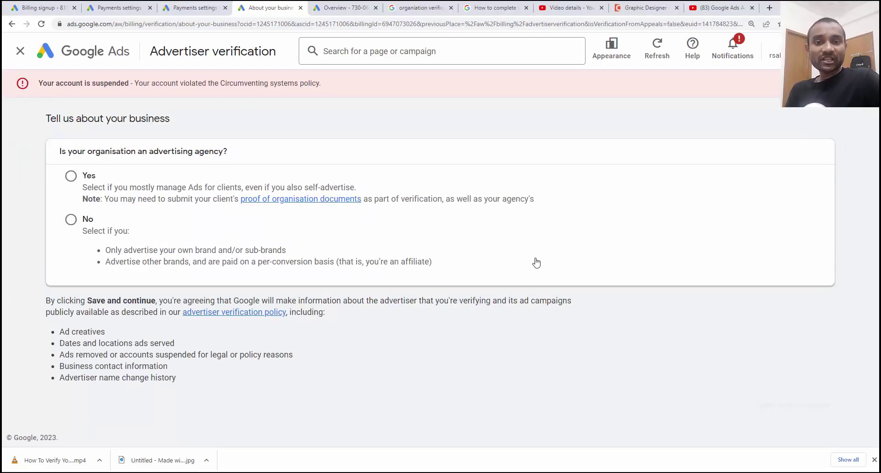
Declare the organisation an advertising agency verifying a client that pays for its own account, and save the answers
click(71, 177)
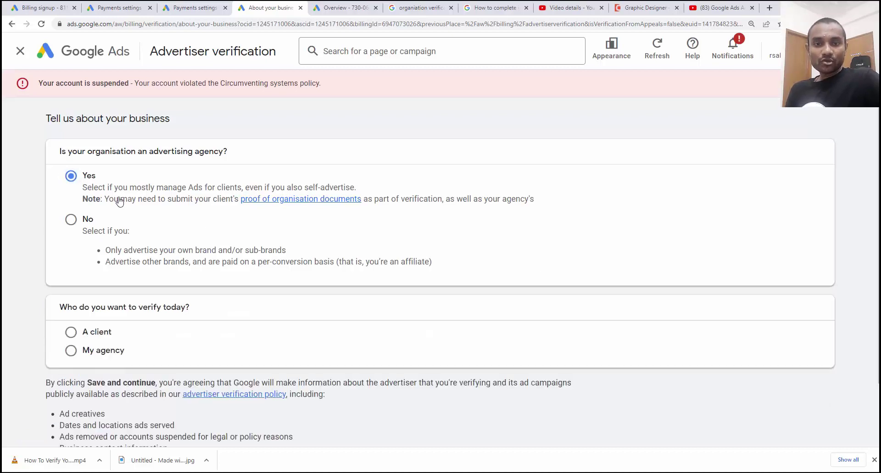
click(71, 333)
scroll(109, 298, down, 3)
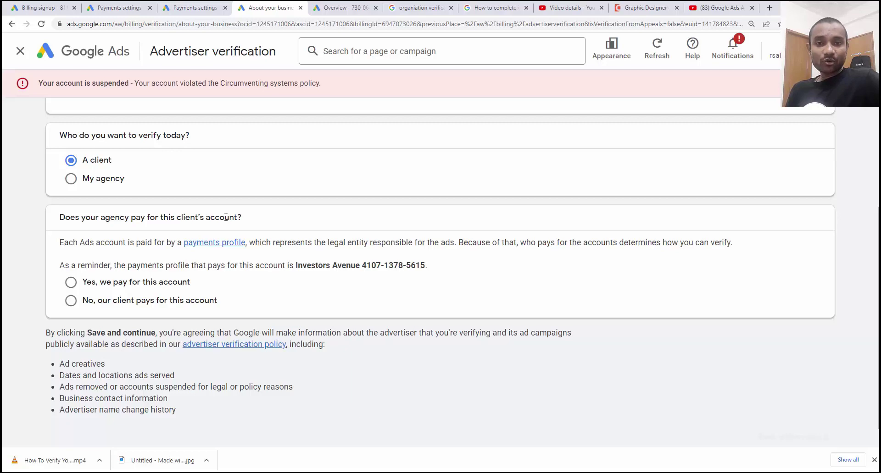
click(102, 302)
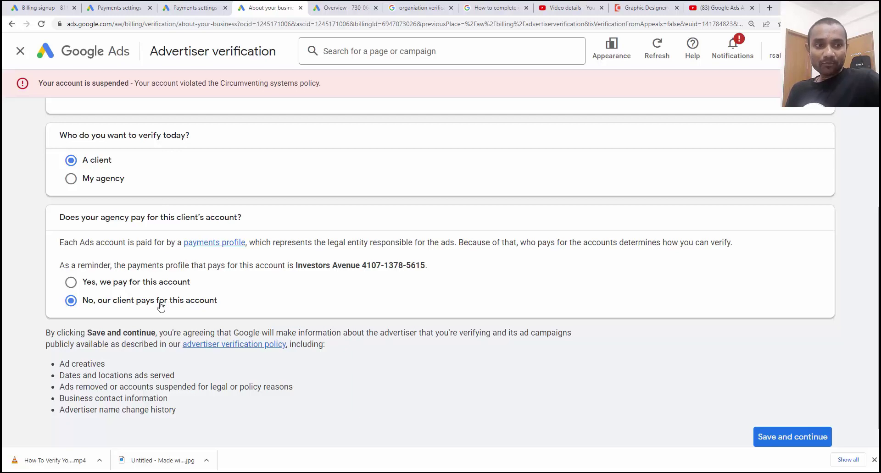
click(804, 443)
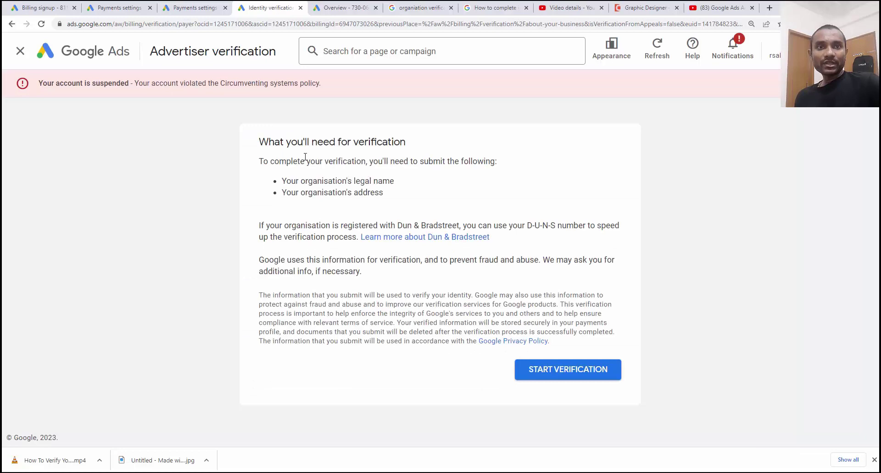
Review the required organisation legal name and address, and proceed to the organisation information form
drag(312, 141, 359, 142)
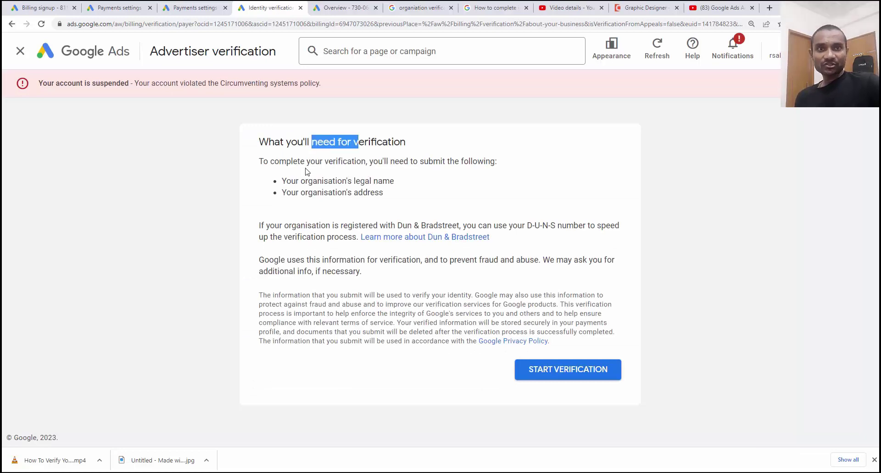
drag(282, 181, 412, 185)
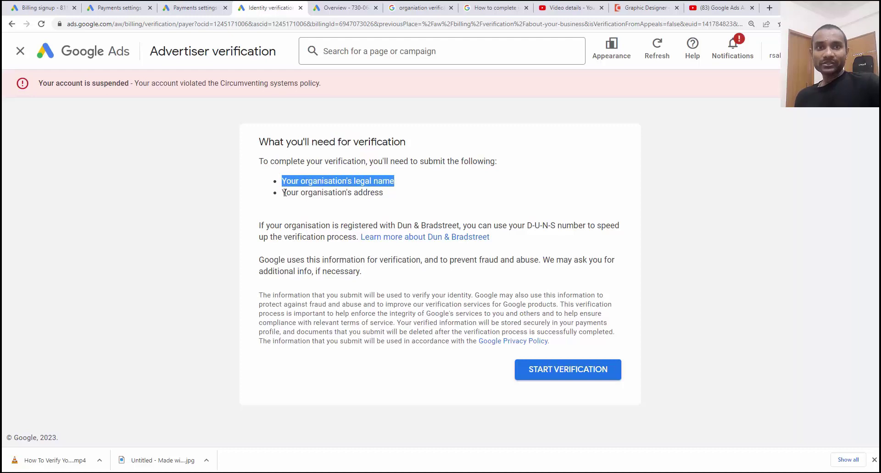
drag(282, 192, 399, 195)
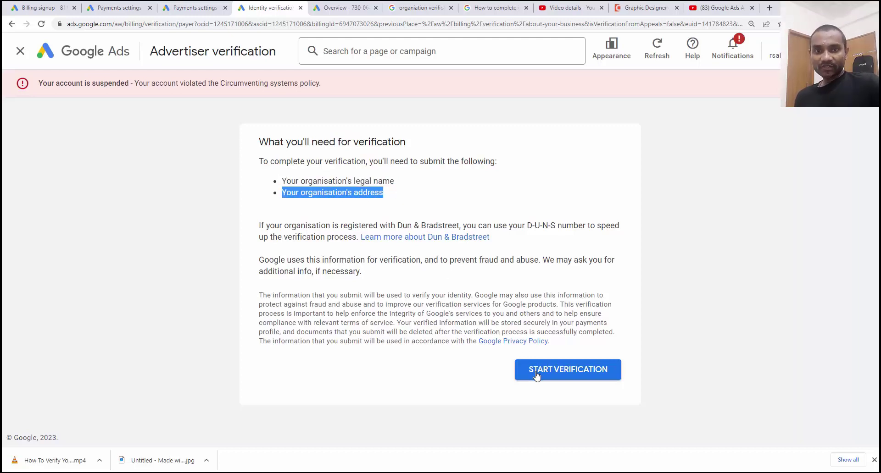
click(537, 375)
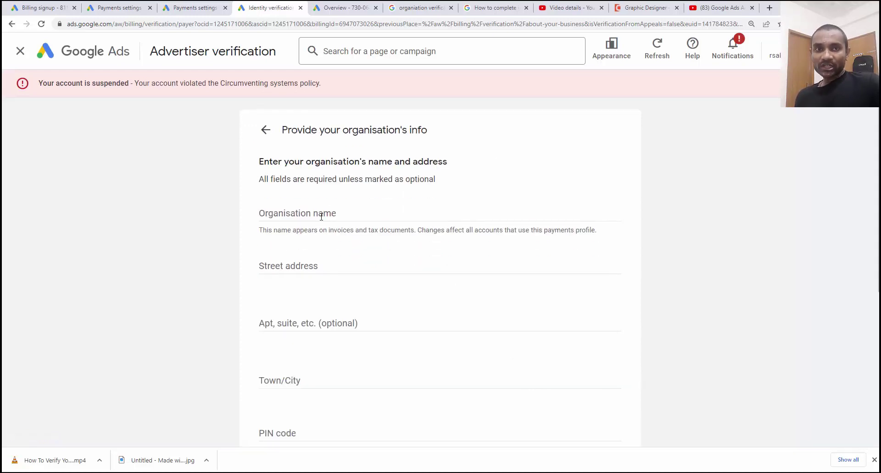
Fill in the organisation's name and address using the suggested Investors Avenue profile
click(321, 217)
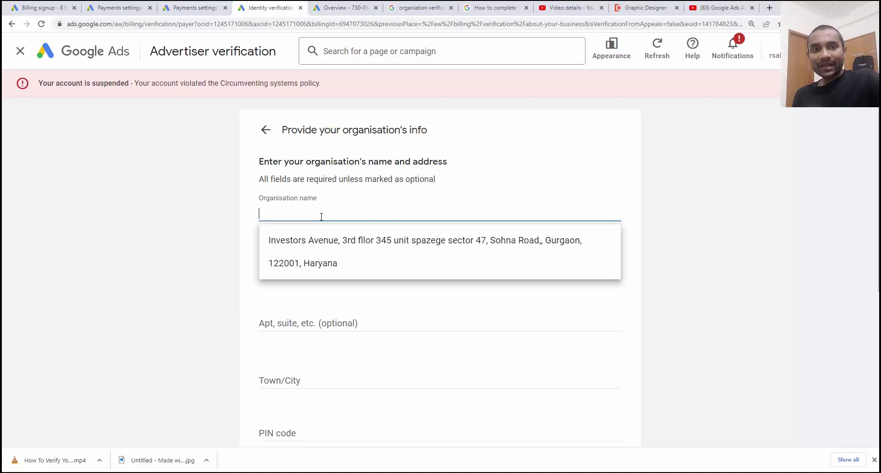
click(319, 243)
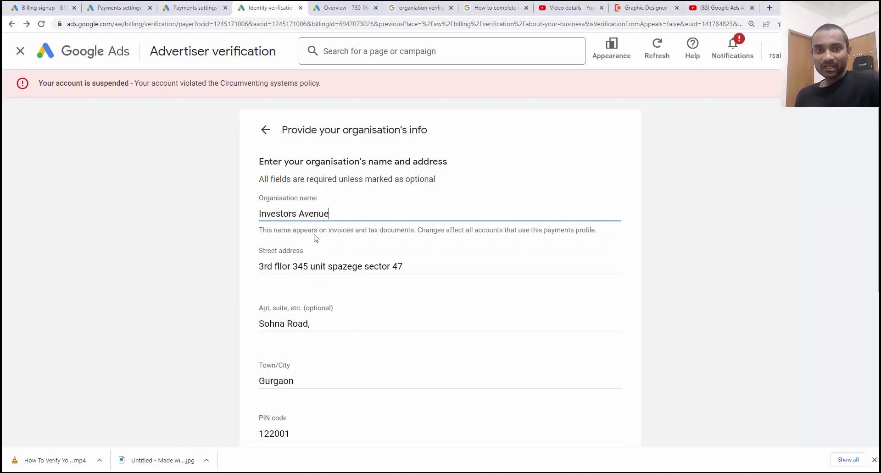
drag(330, 213, 260, 213)
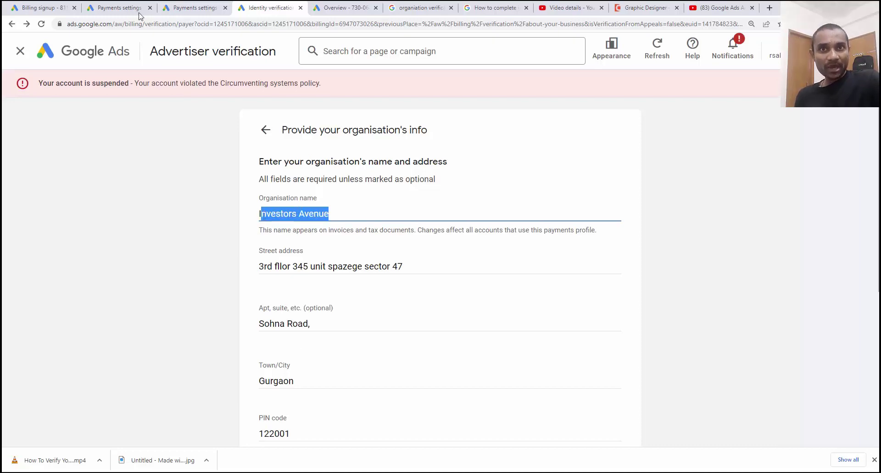
Check the payer details, including name and address, in the other account's payments settings, and return to the organisation form
click(120, 9)
click(270, 8)
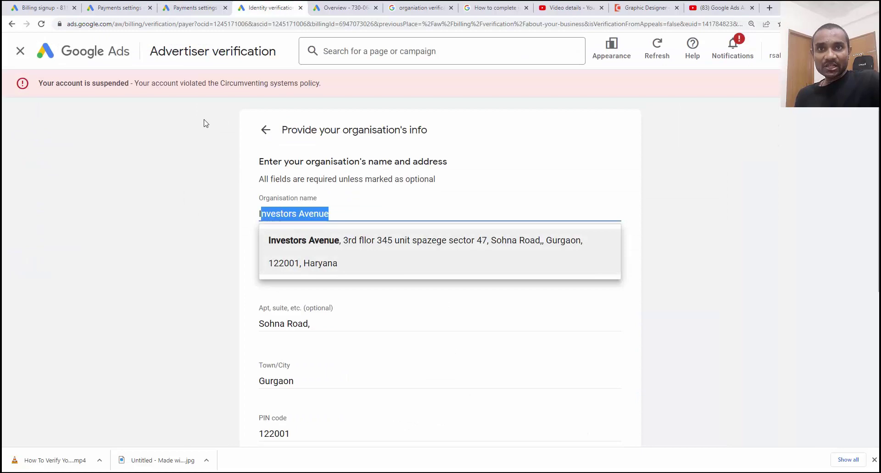
click(121, 8)
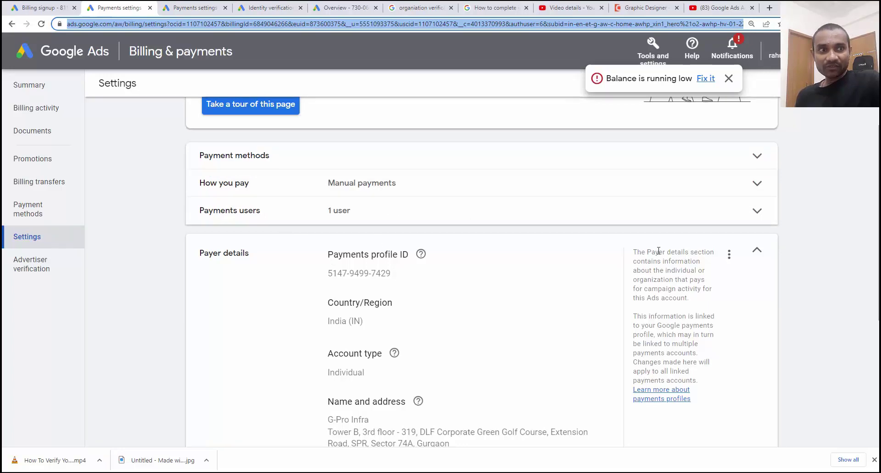
mouse_move(419, 262)
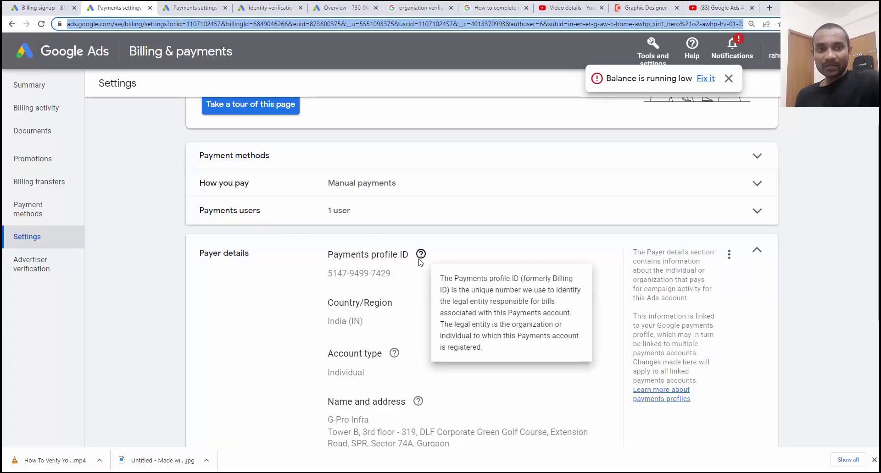
scroll(365, 350, down, 1)
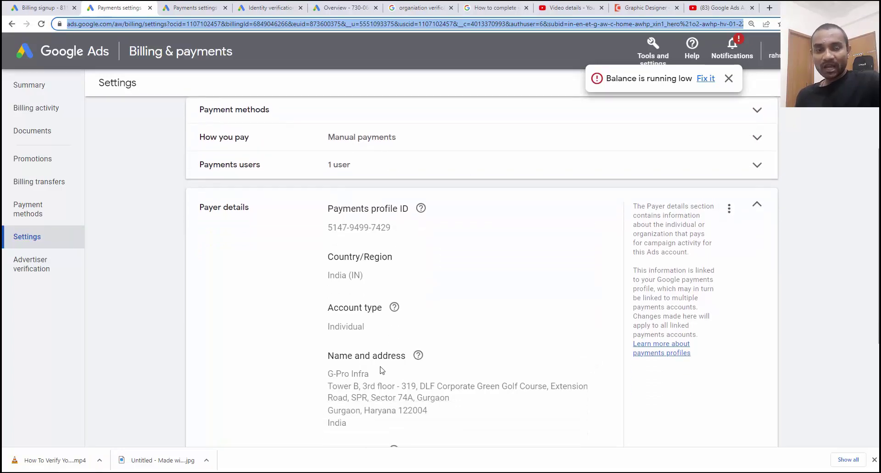
click(255, 8)
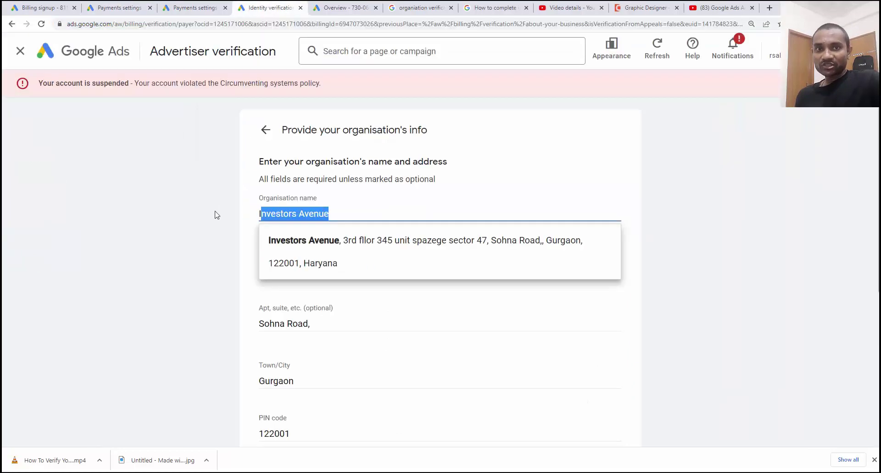
click(187, 174)
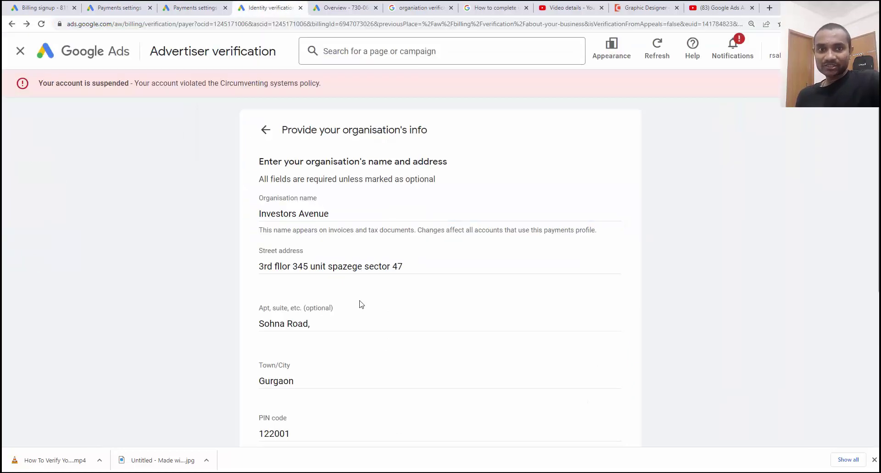
Save the organisation's name and address and proceed to the document upload
scroll(360, 304, down, 5)
click(593, 435)
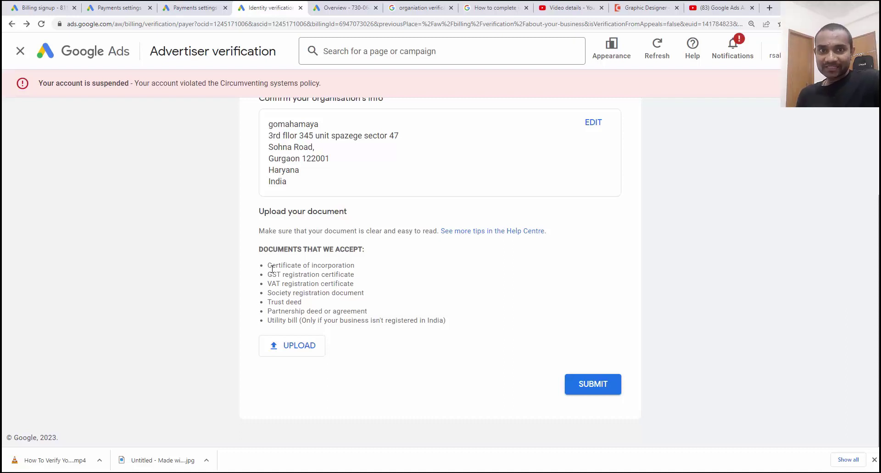
Review the documents accepted for an organisation and compare them with the individual ID types in the failed-verification screenshot
drag(300, 263, 341, 265)
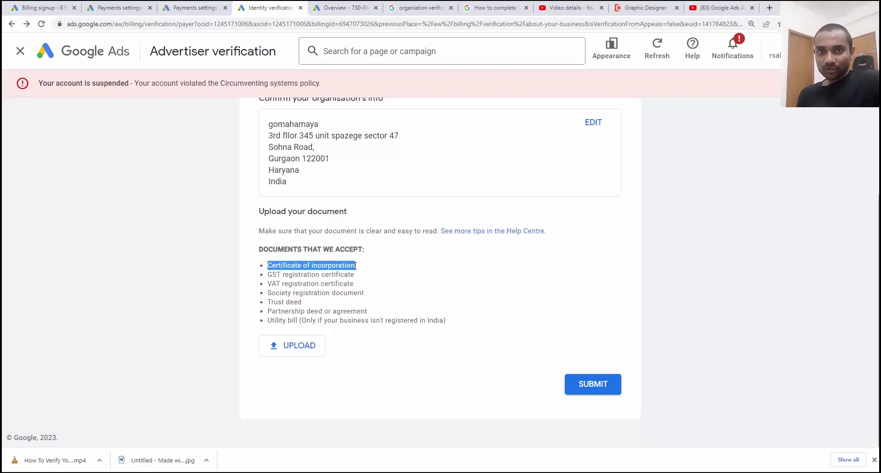
drag(267, 275, 380, 281)
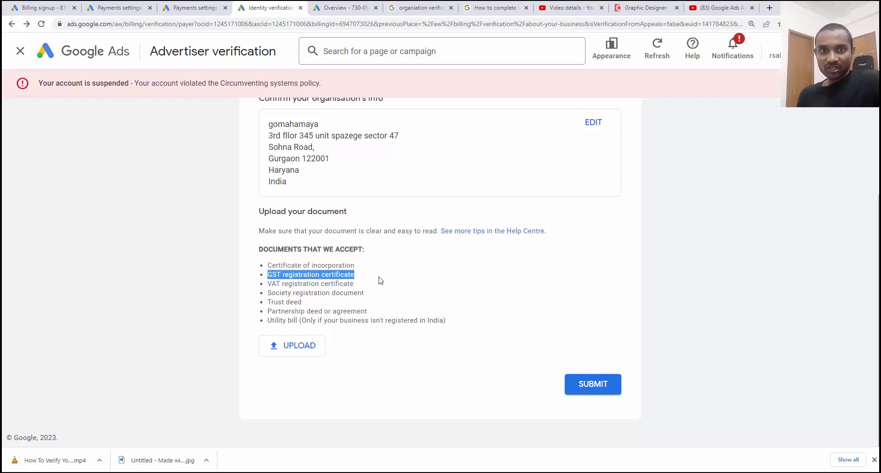
drag(269, 284, 346, 286)
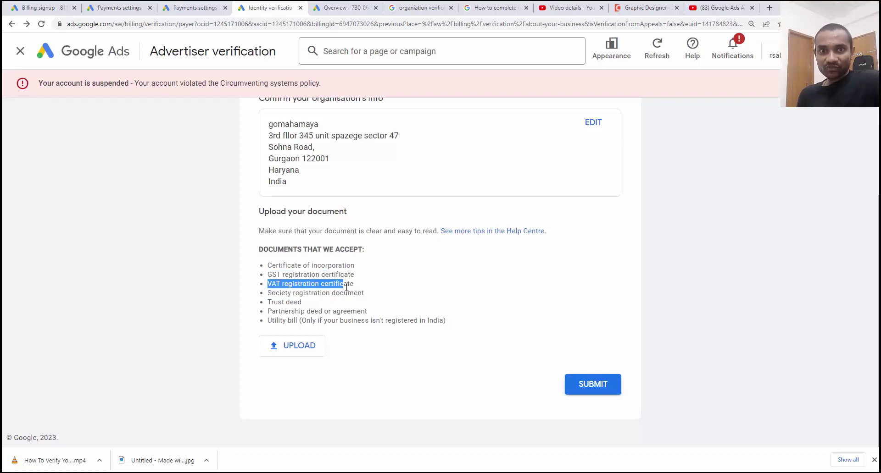
drag(267, 296, 351, 301)
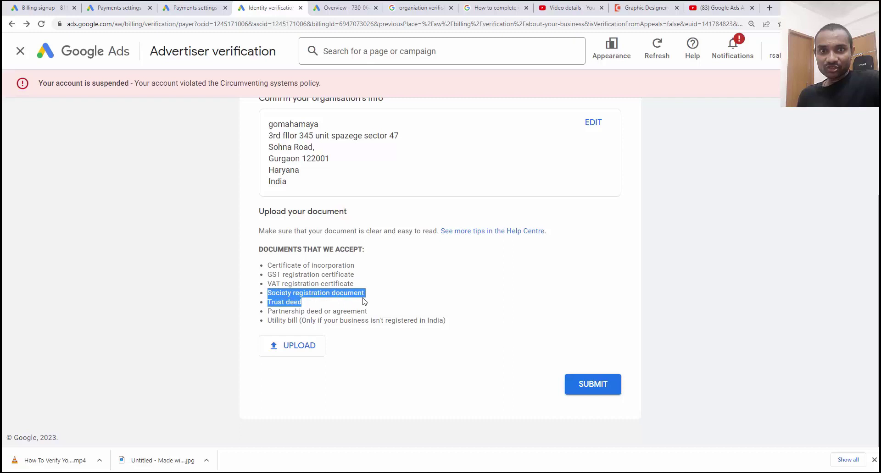
click(268, 304)
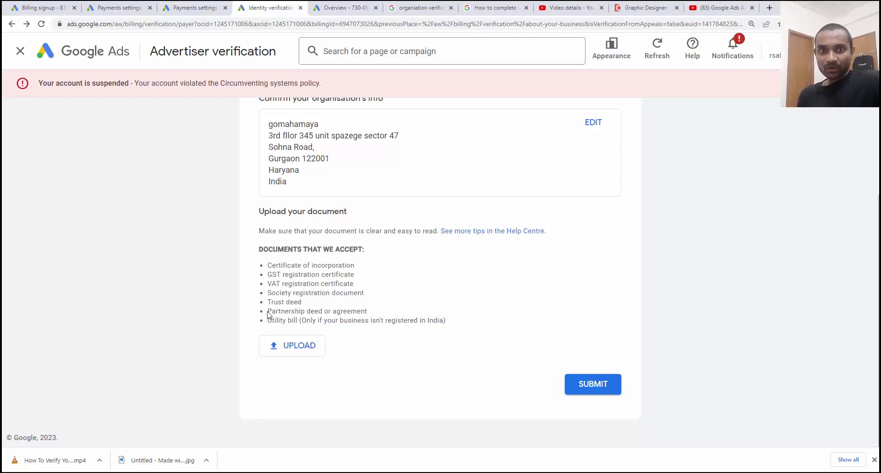
drag(269, 315, 360, 313)
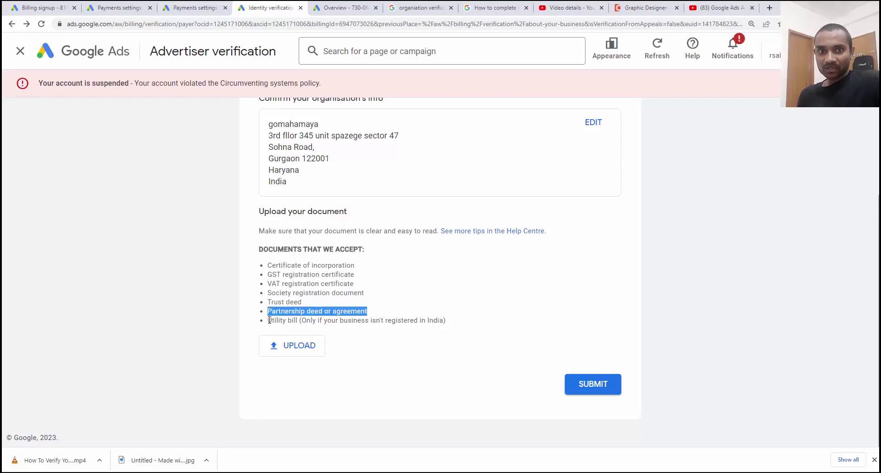
drag(269, 320, 275, 265)
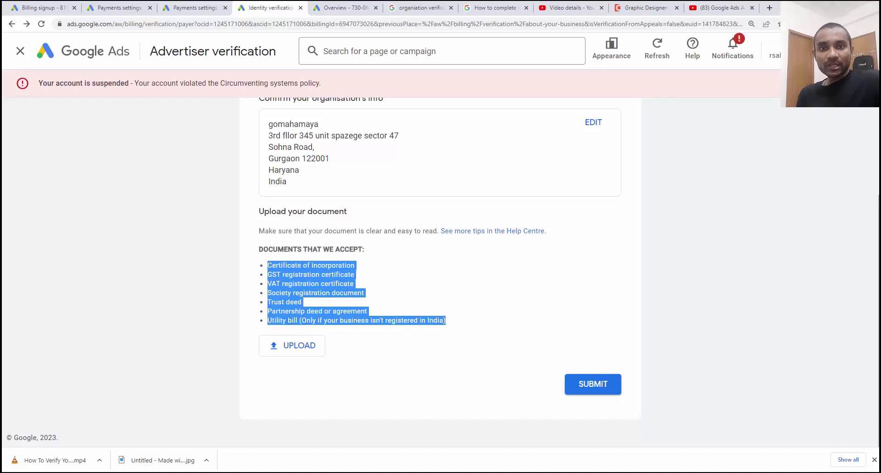
key(alt+Tab)
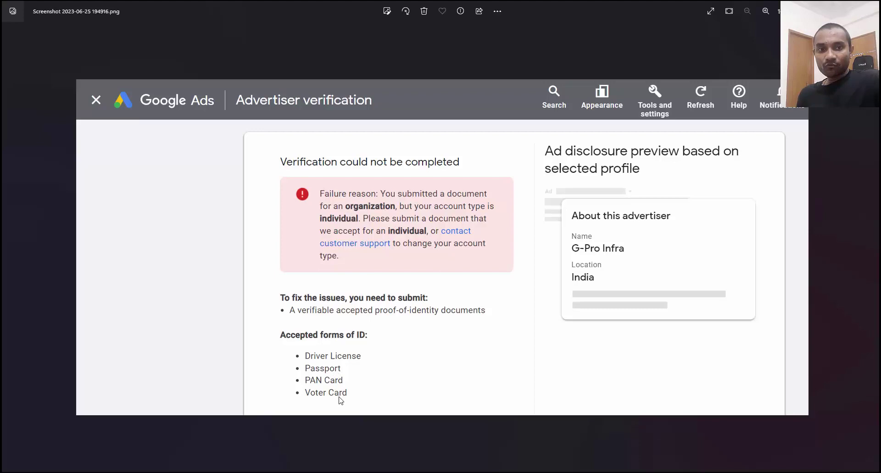
key(alt+Tab)
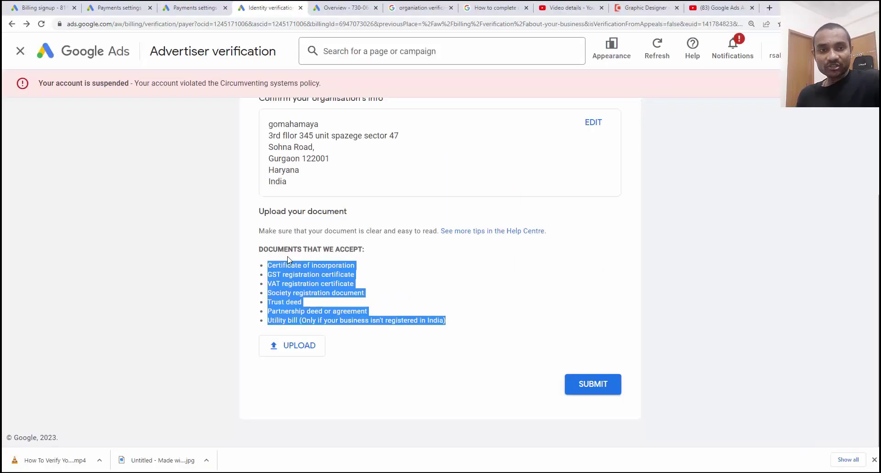
click(295, 354)
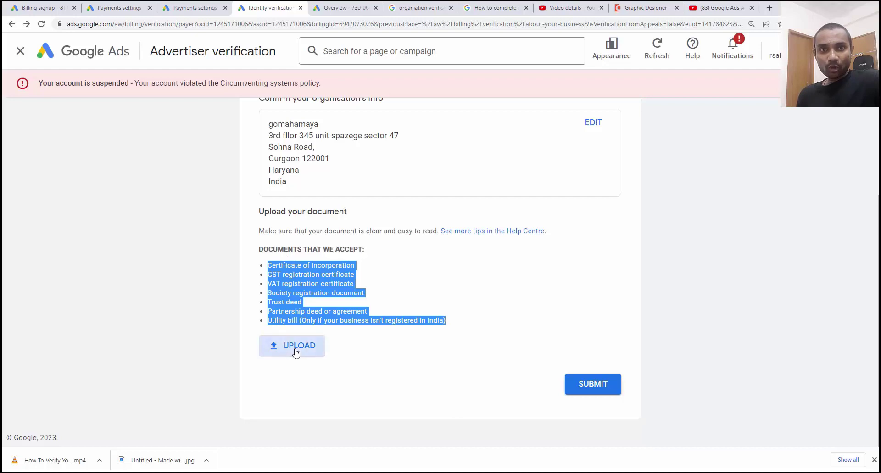
click(164, 102)
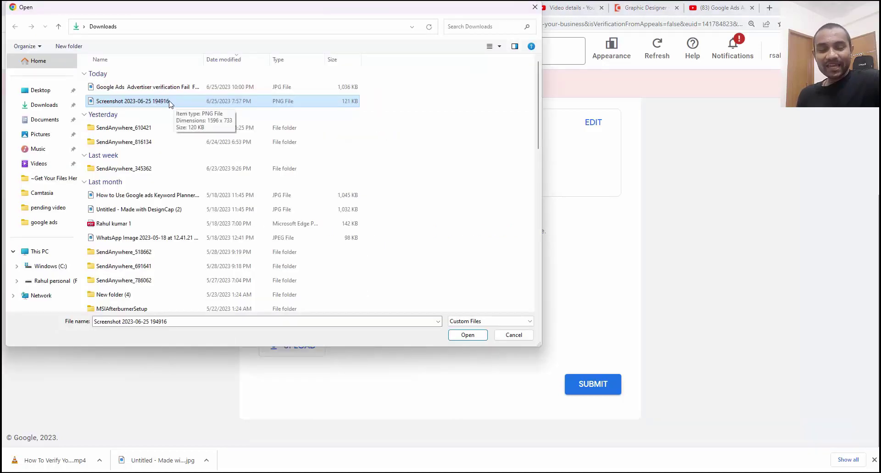
right_click(169, 104)
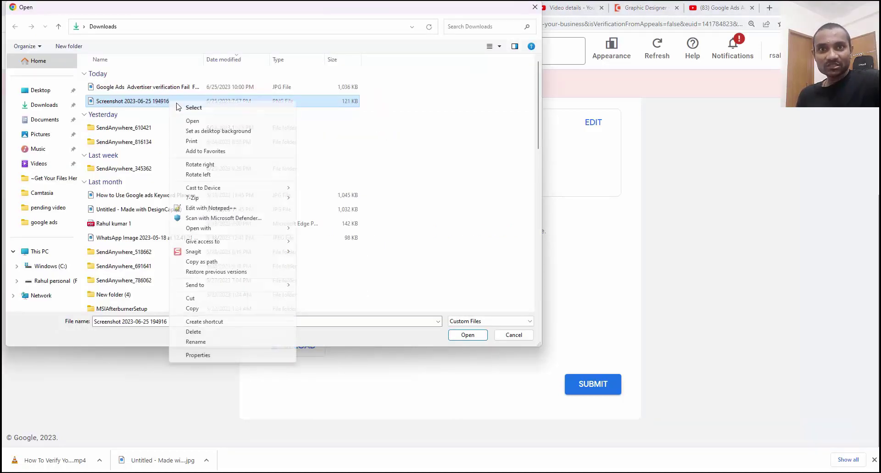
click(187, 120)
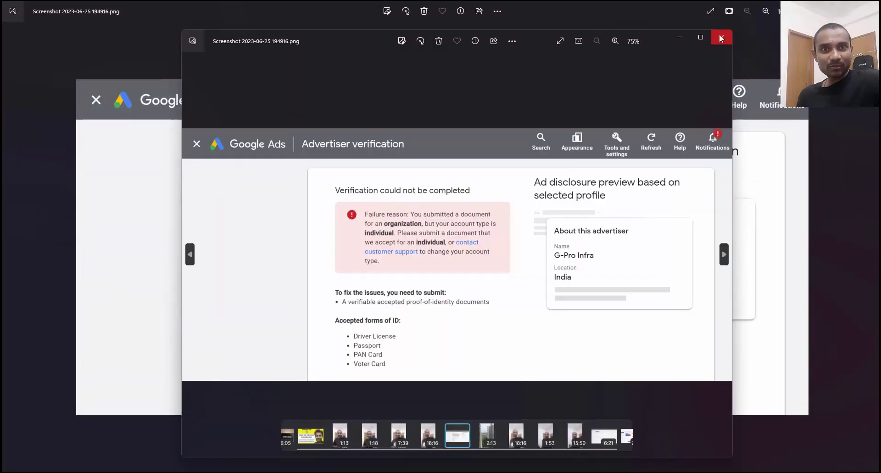
click(720, 39)
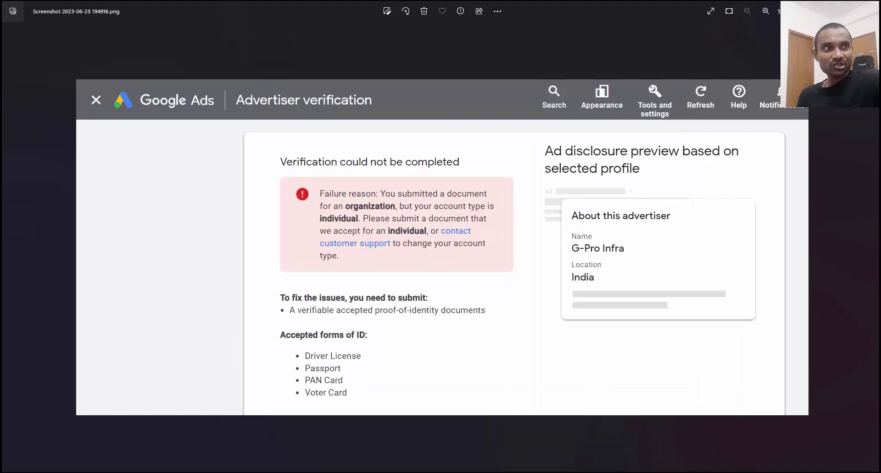
key(alt+F4)
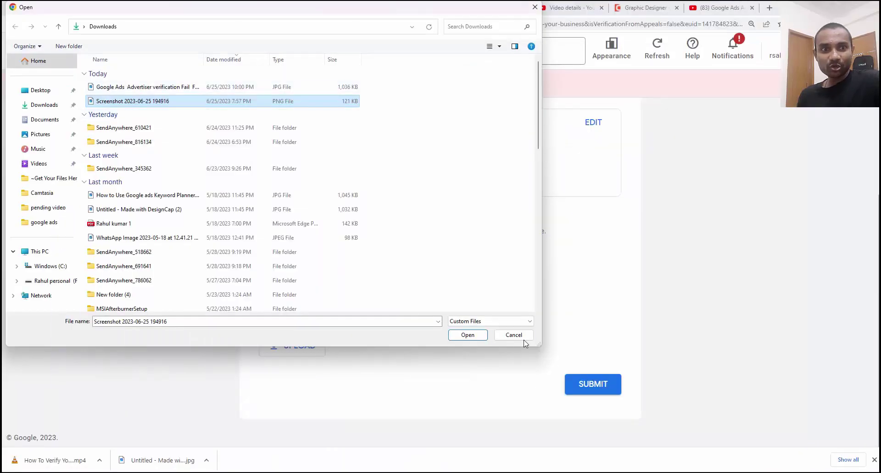
click(476, 336)
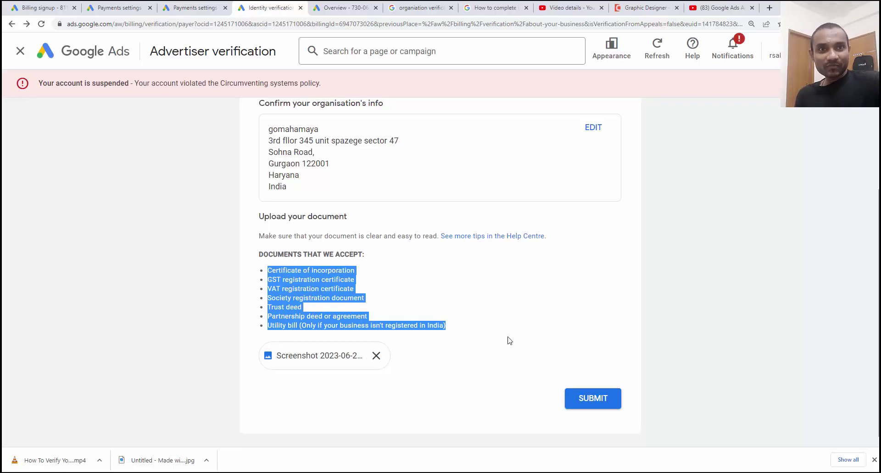
Check the organisation name against the uploaded document, submit the verification, and read the review notice
drag(319, 126, 269, 130)
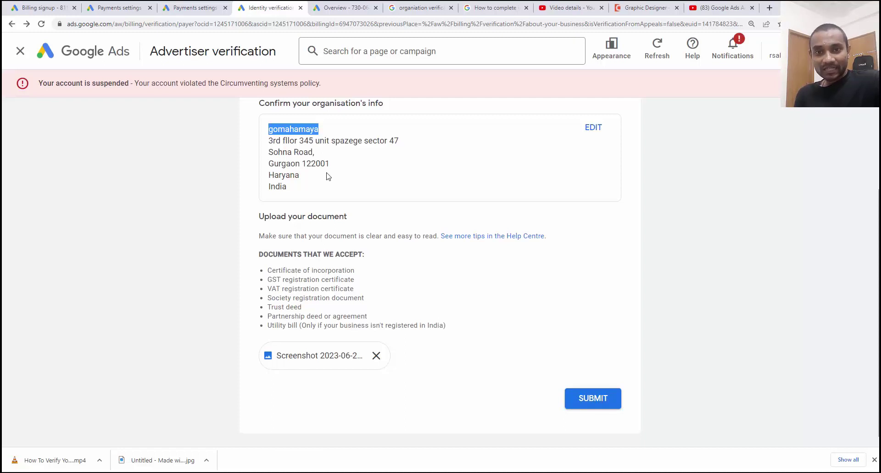
click(587, 404)
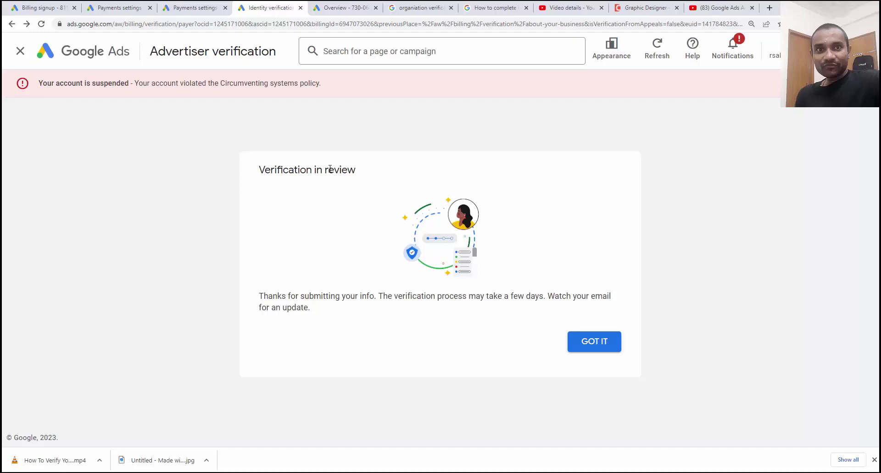
drag(320, 170, 394, 171)
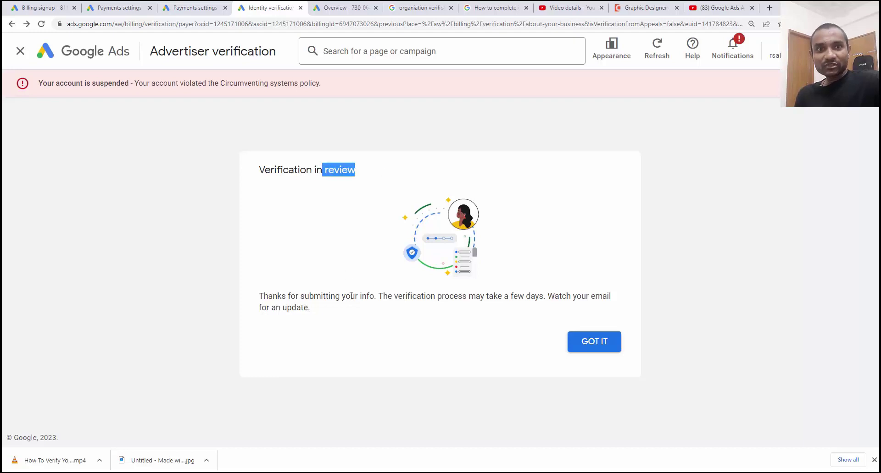
drag(351, 296, 499, 312)
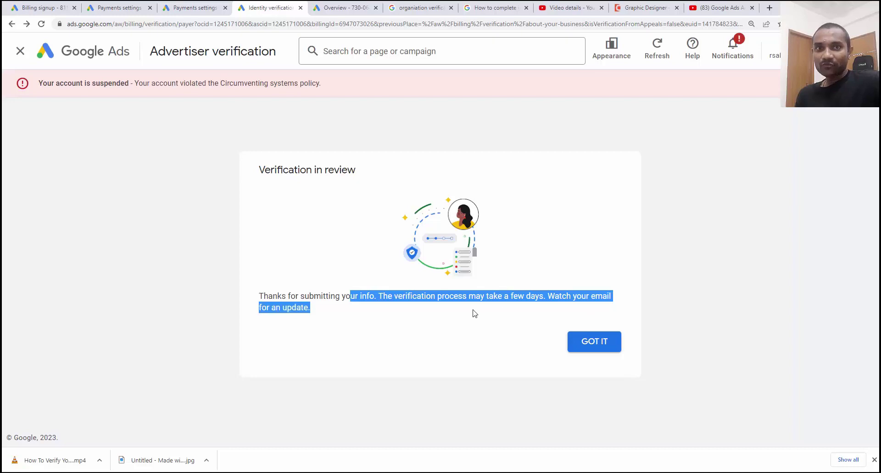